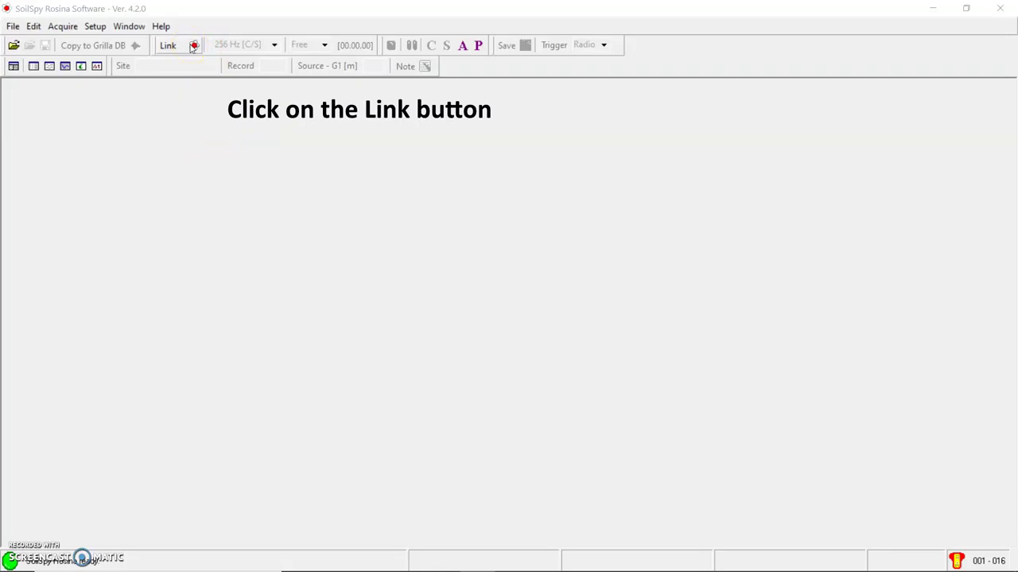
Link to the acquisition modules to bring up the Parameter channel table.
left_click(194, 46)
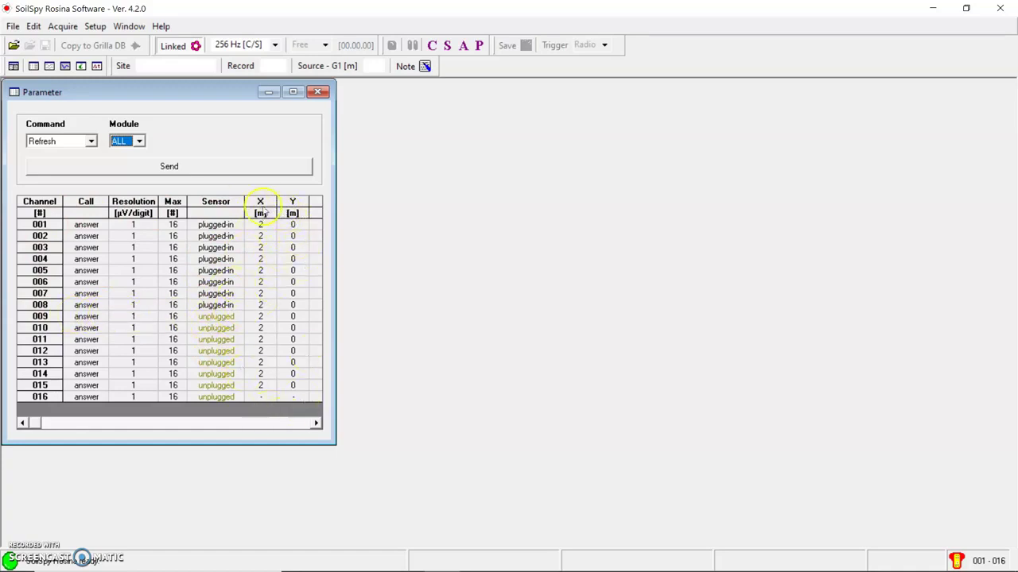
Send Set Max (All) with module 008 to limit acquisition to 8 channels.
left_click(77, 145)
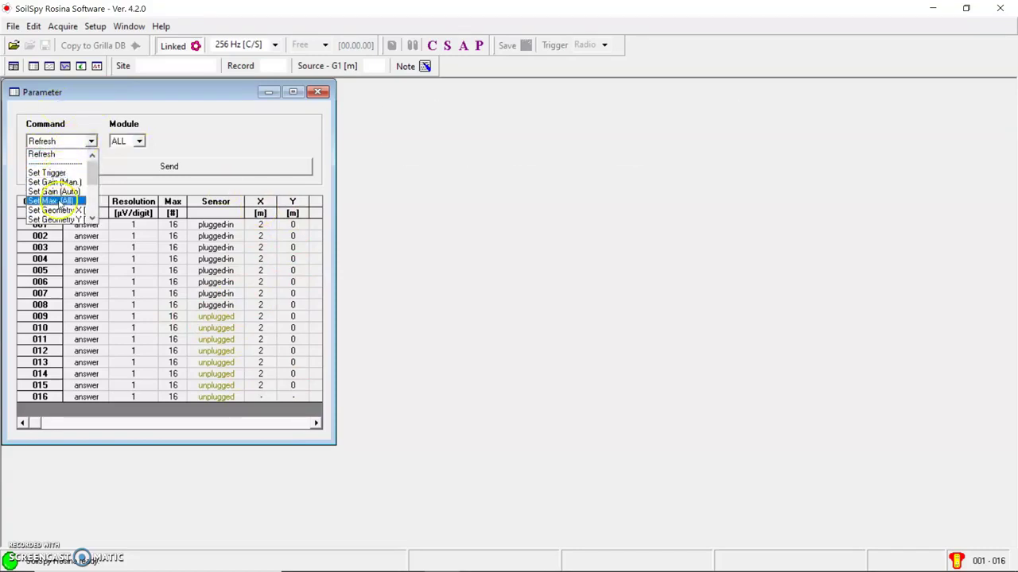
left_click(57, 201)
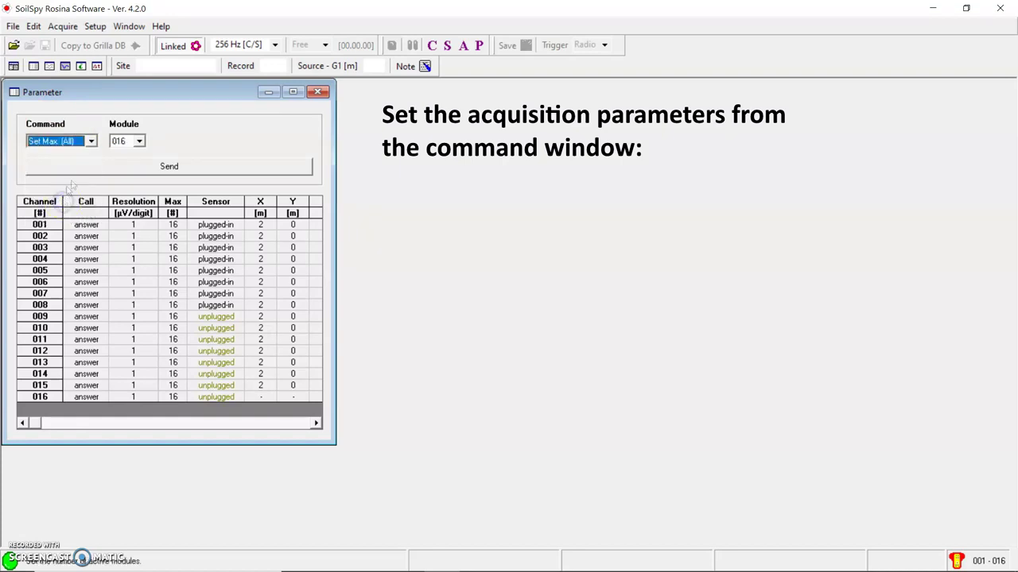
left_click(129, 142)
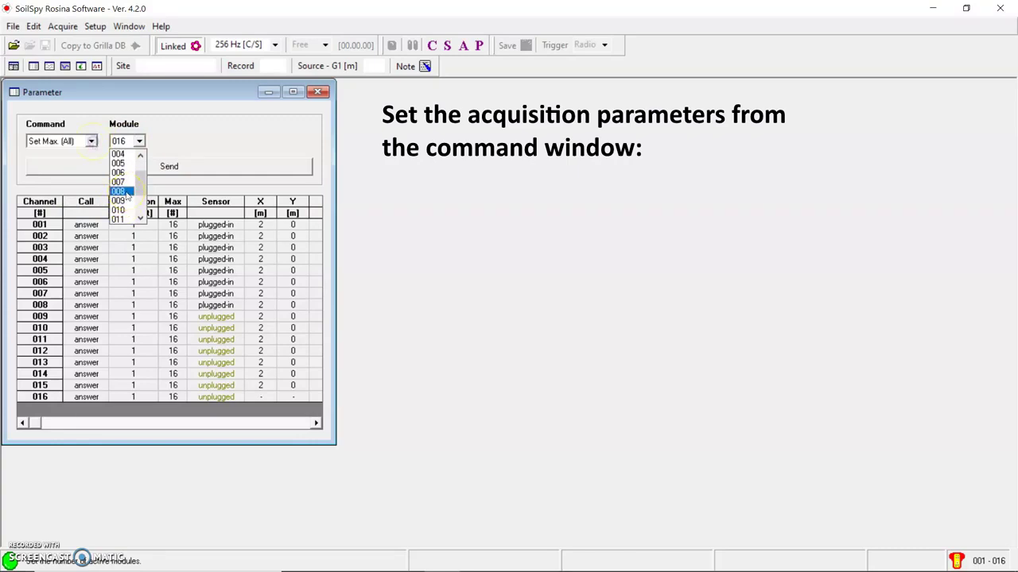
left_click(119, 192)
left_click(168, 168)
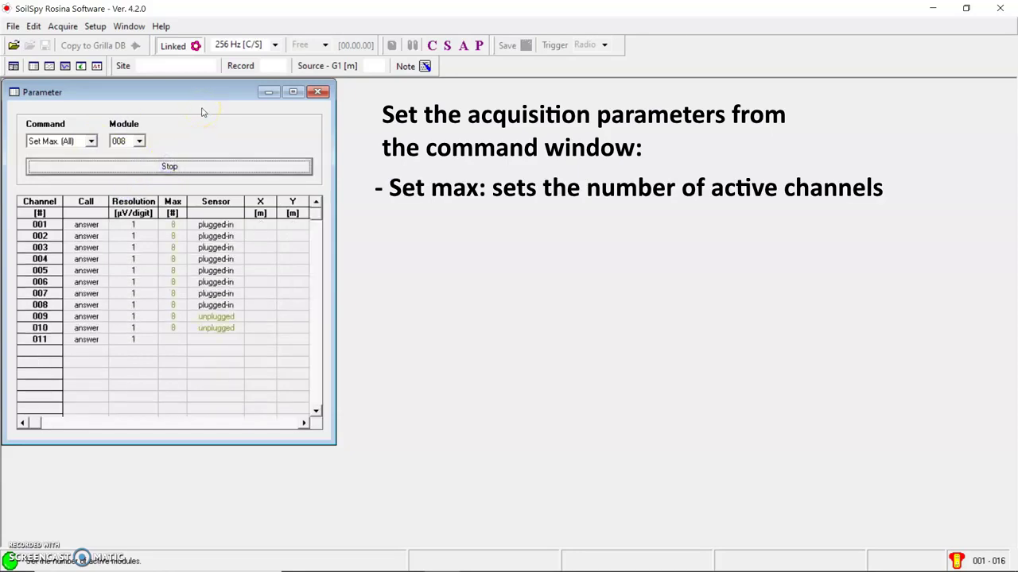
Switch to manual gain and apply Set Geometry X with 2 m inter-distance.
left_click(72, 143)
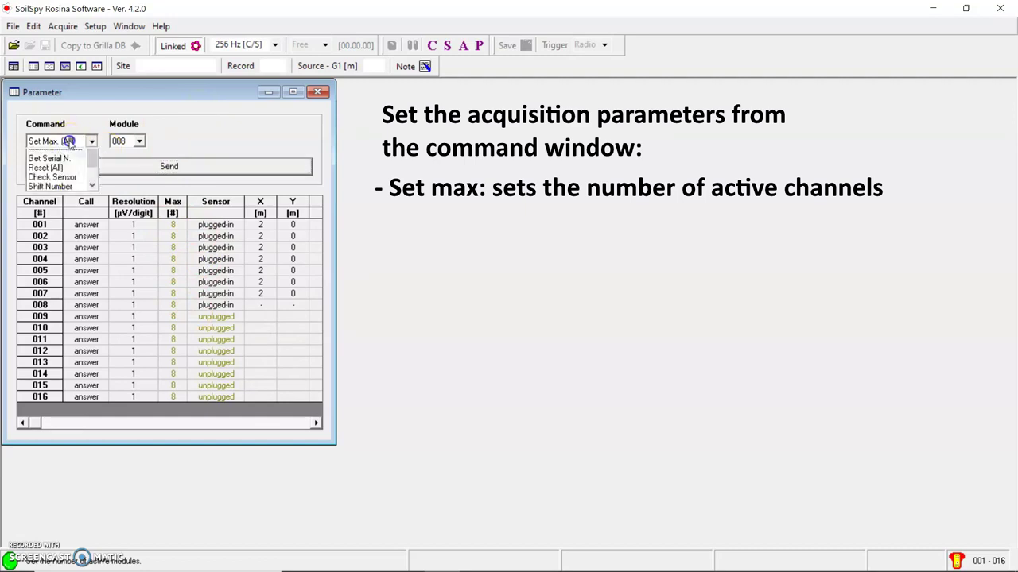
left_click(59, 163)
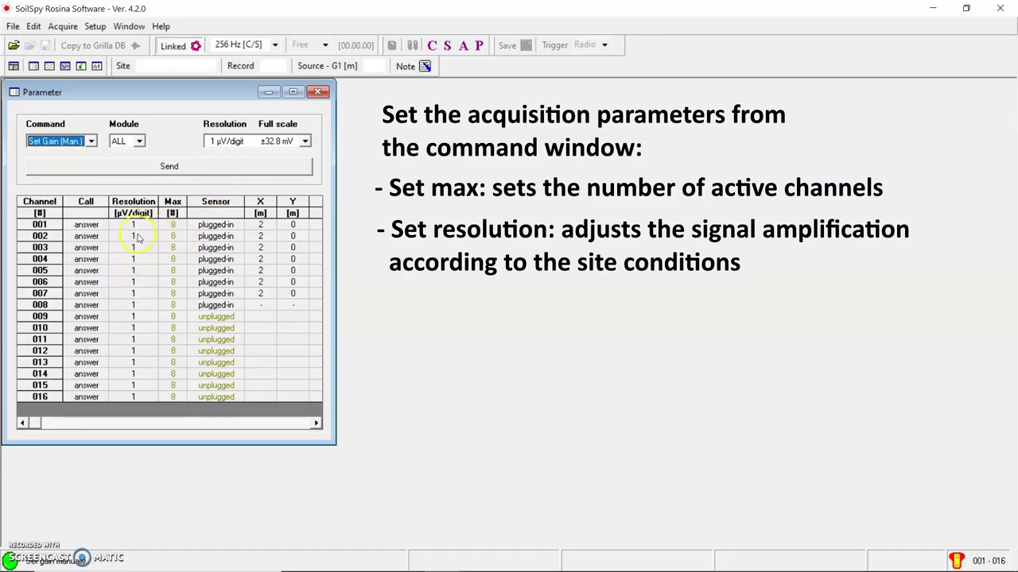
left_click(86, 146)
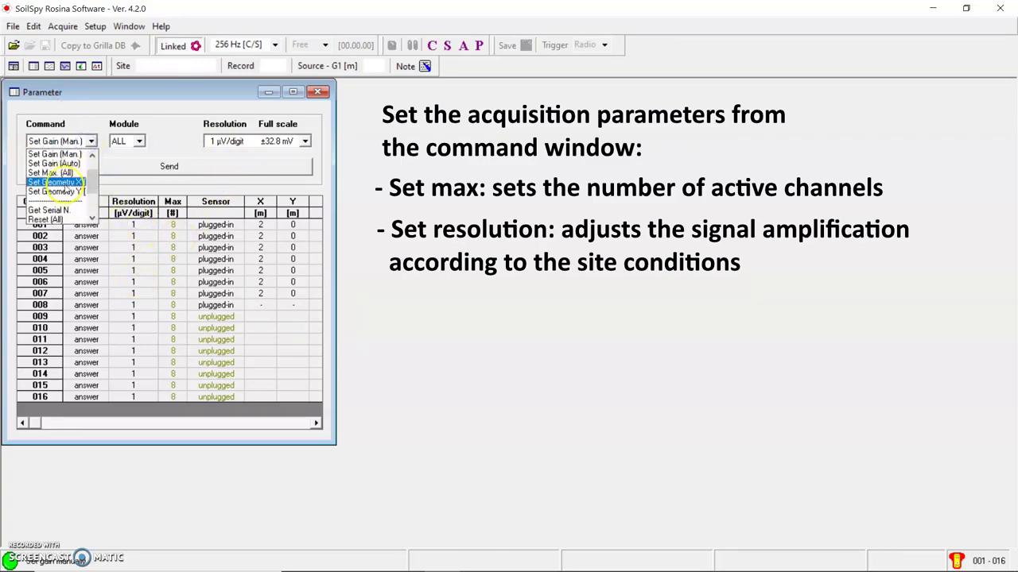
left_click(56, 182)
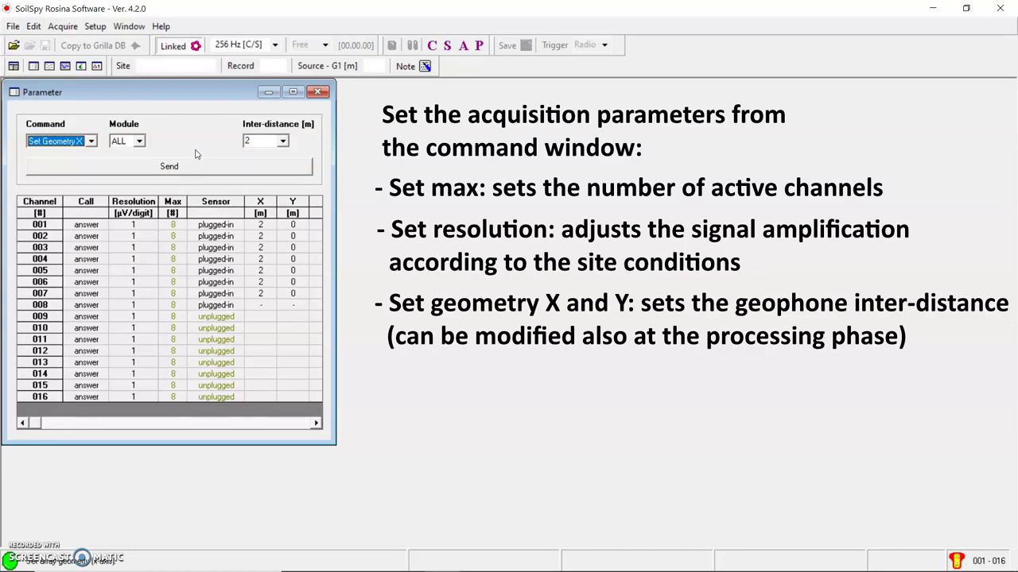
left_click(188, 83)
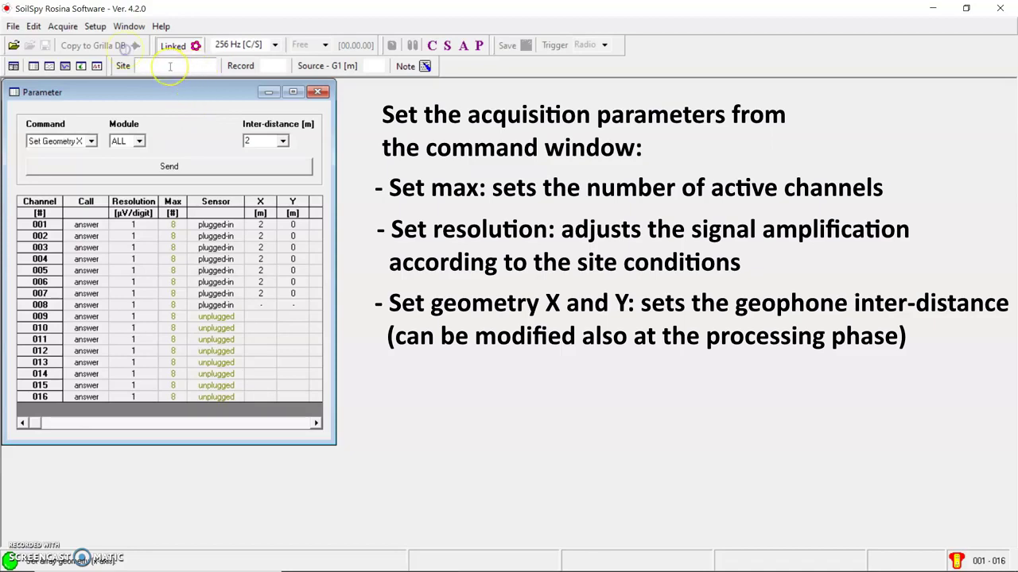
Enter Venice as the site name in the toolbar Site field.
left_click(170, 66)
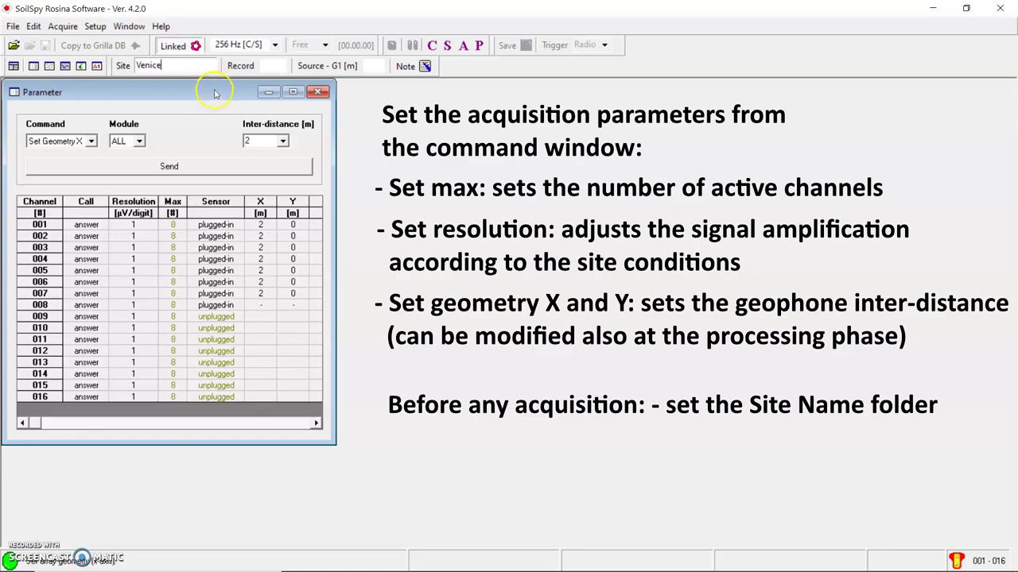
left_click(198, 69)
left_click_drag(198, 69, 128, 73)
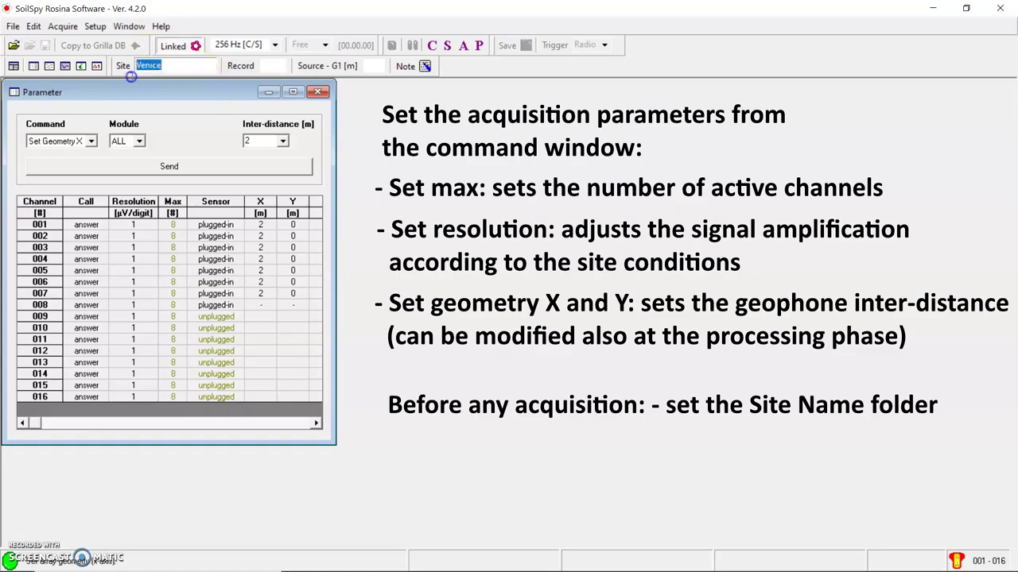
left_click(172, 69)
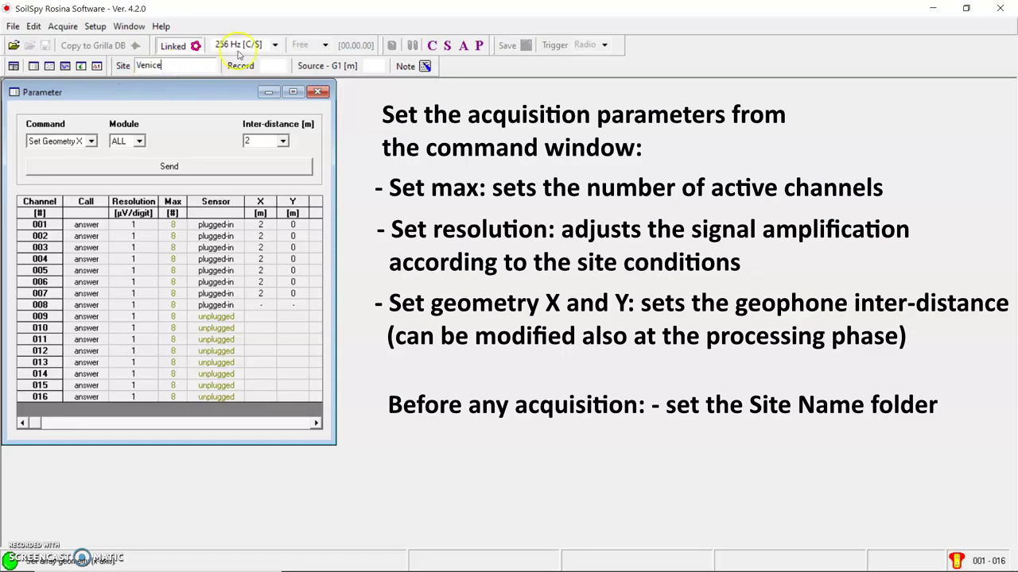
Set the sampling frequency to 1024 Hz and start Continuous mode.
left_click(262, 45)
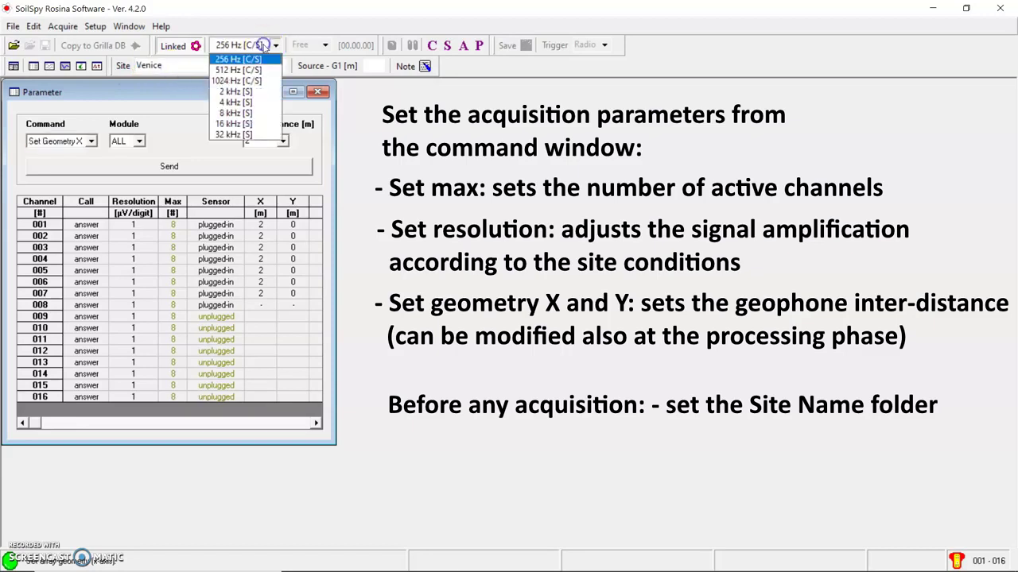
left_click(238, 81)
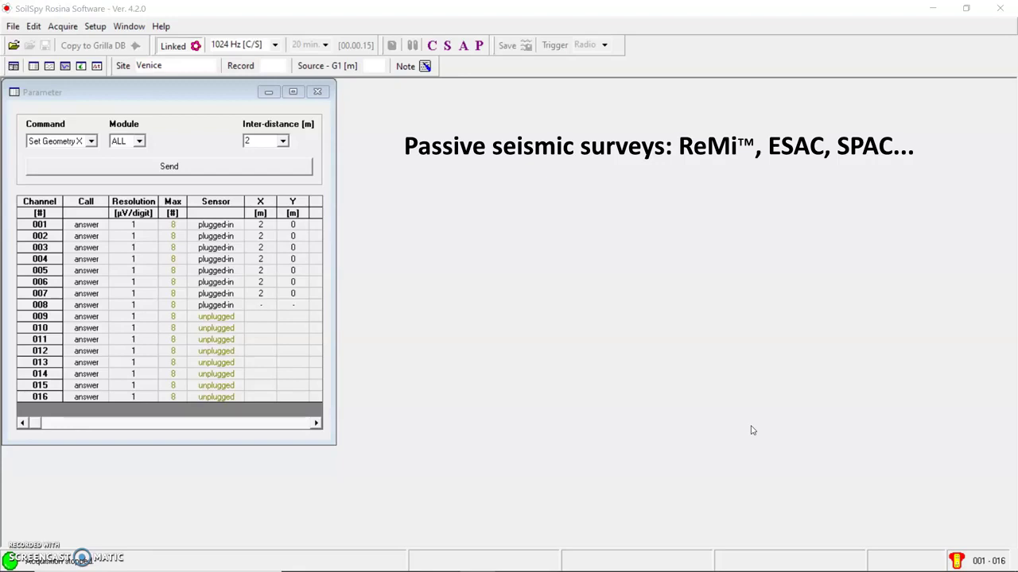
left_click(432, 46)
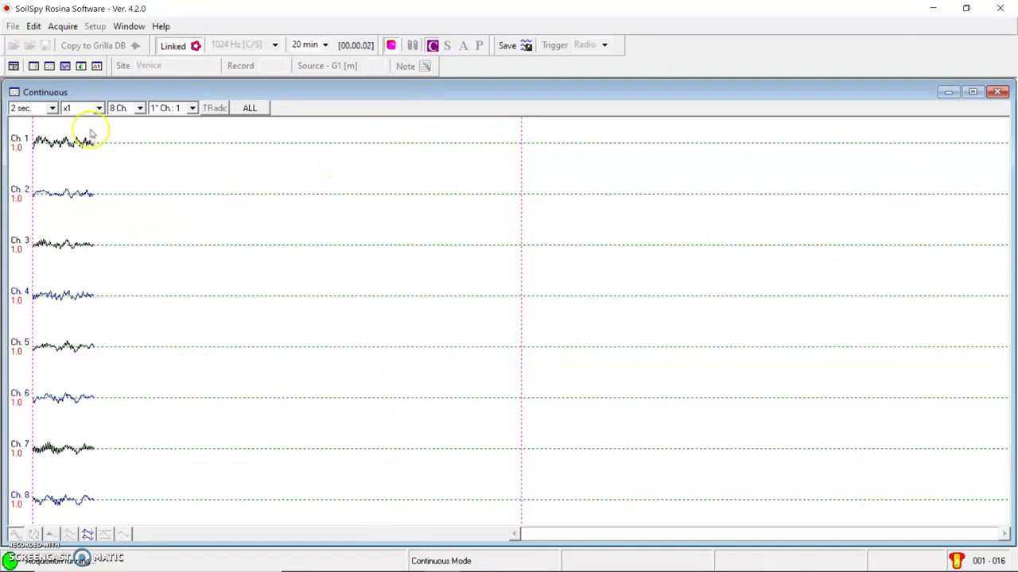
Set the time base to 10 seconds and the recording length to 20 minutes.
left_click(52, 108)
left_click(24, 159)
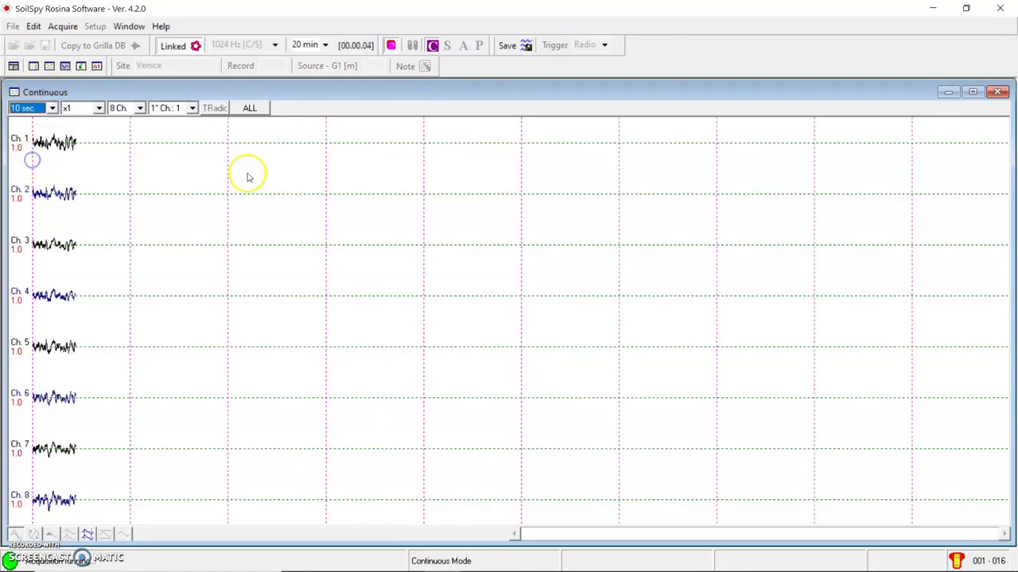
left_click(330, 47)
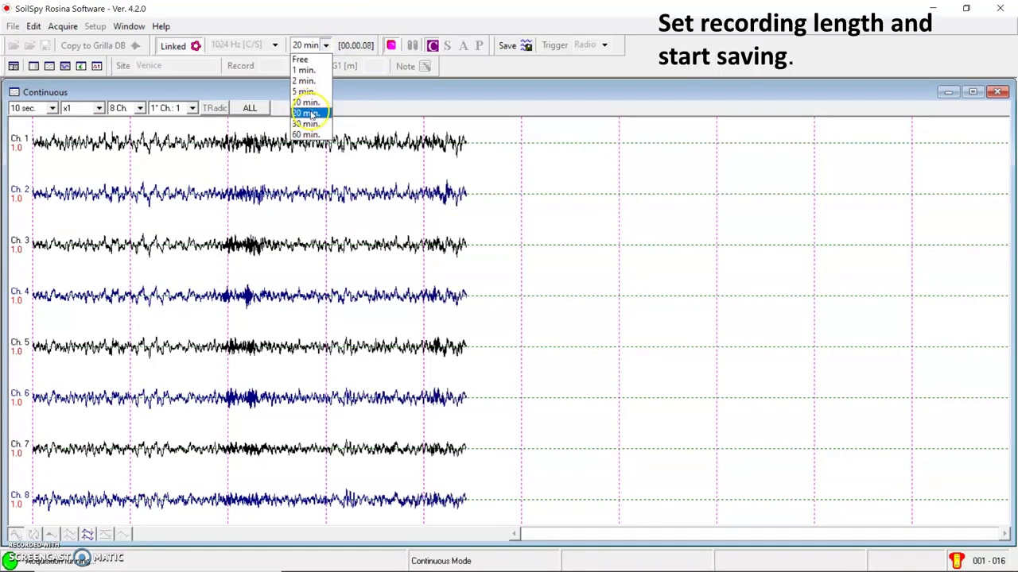
left_click(310, 113)
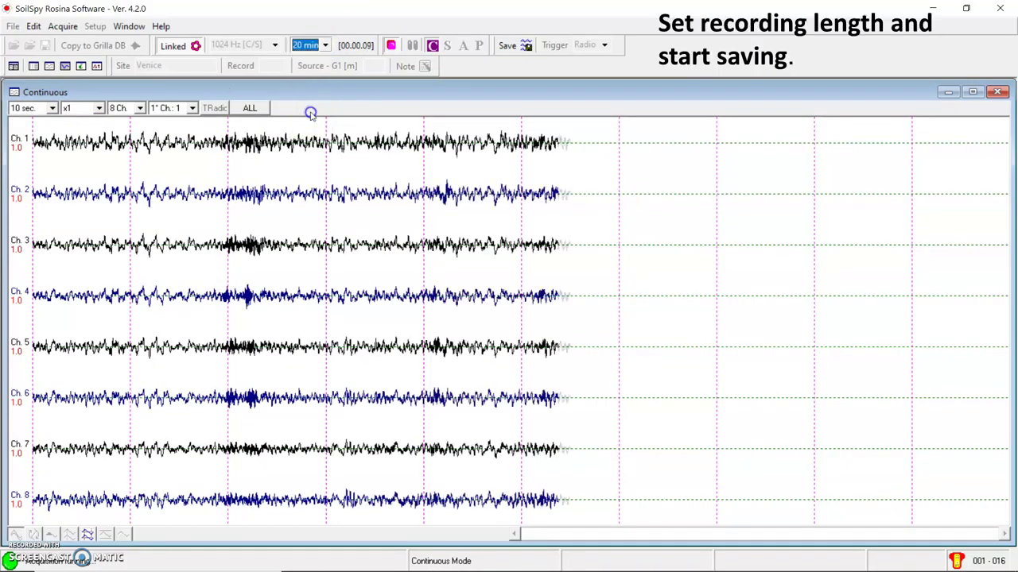
Save the continuous recording, then stop the acquisition.
left_click(525, 45)
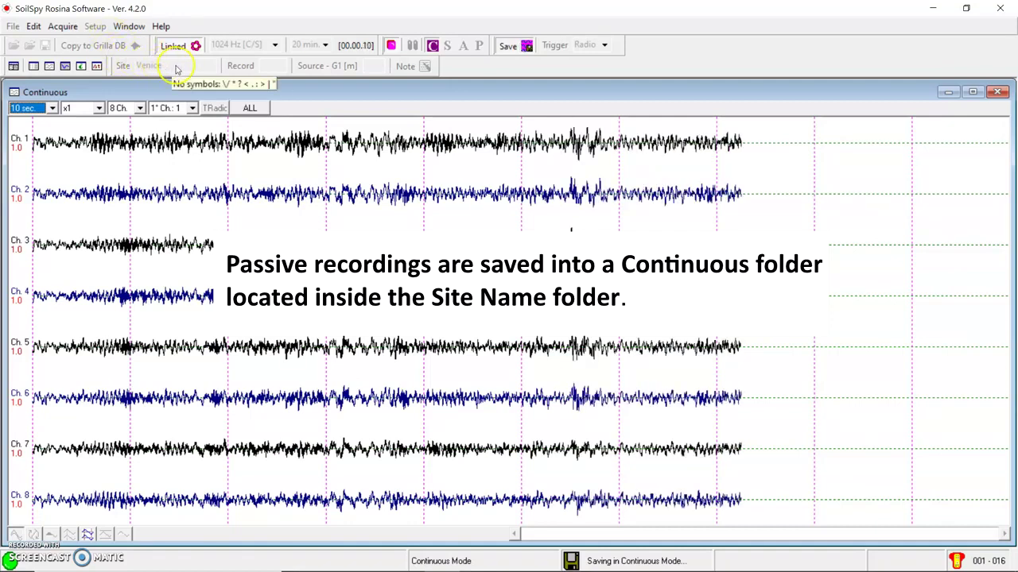
left_click(390, 45)
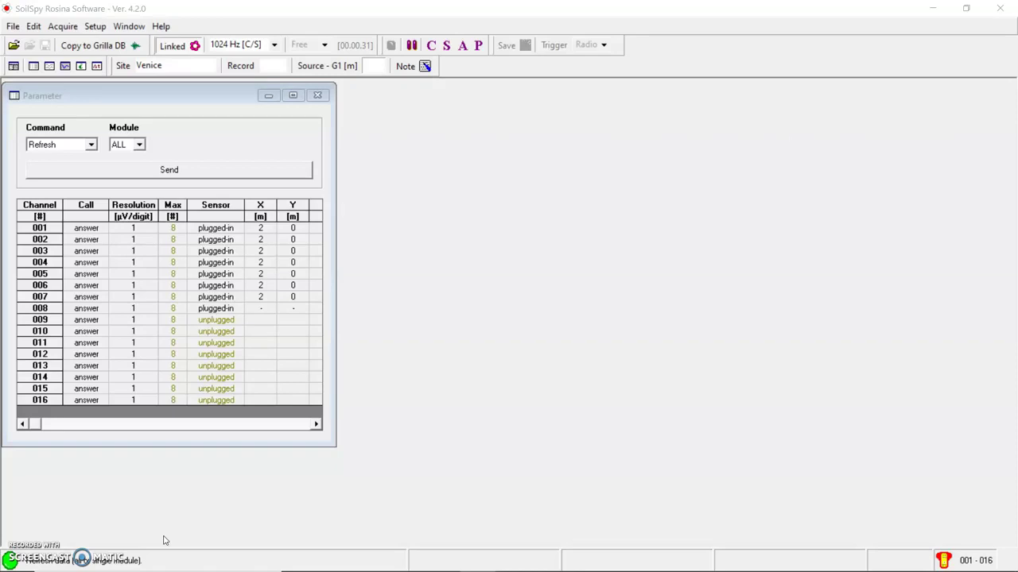
left_click(80, 150)
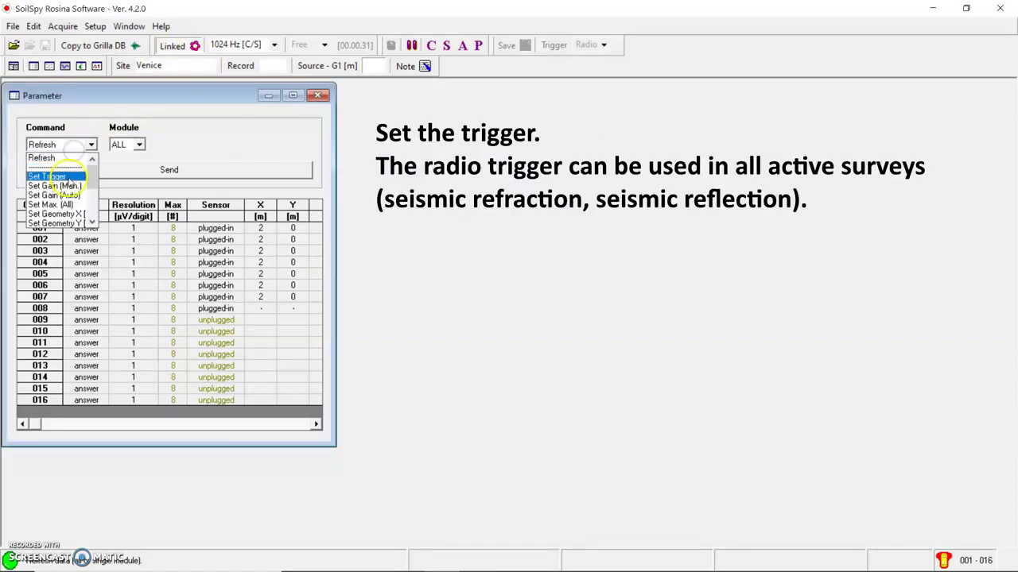
Send a radio trigger (0.25 s pre-trigger, 2 s duration), set Source–G1 to -10 m, start Stacking mode.
left_click(65, 176)
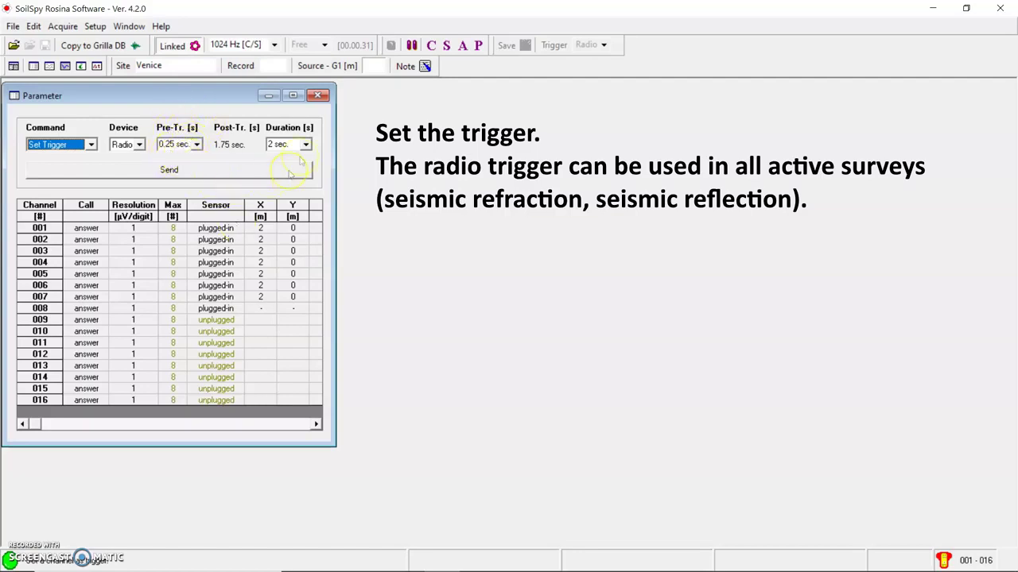
left_click(256, 175)
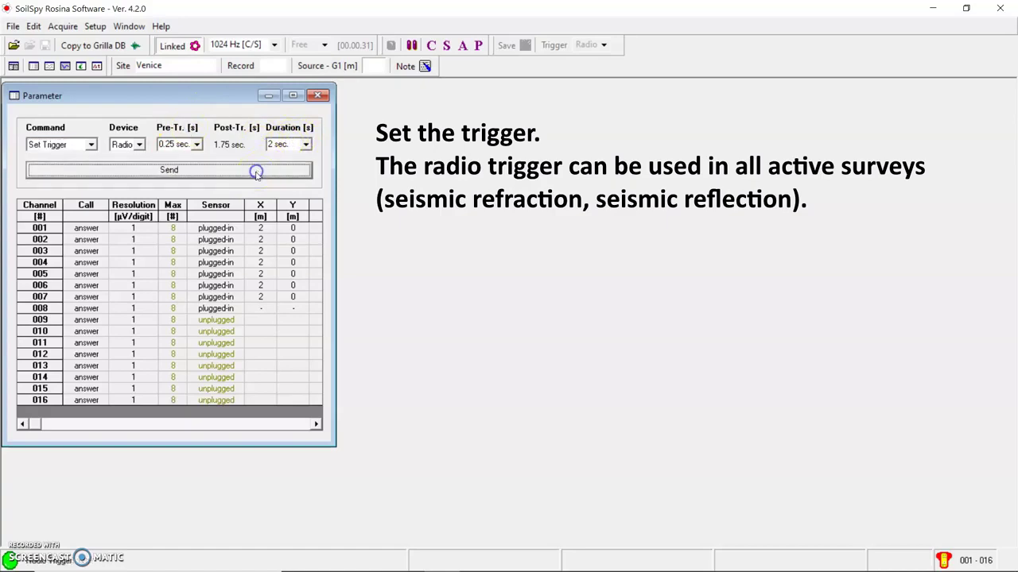
left_click(374, 67)
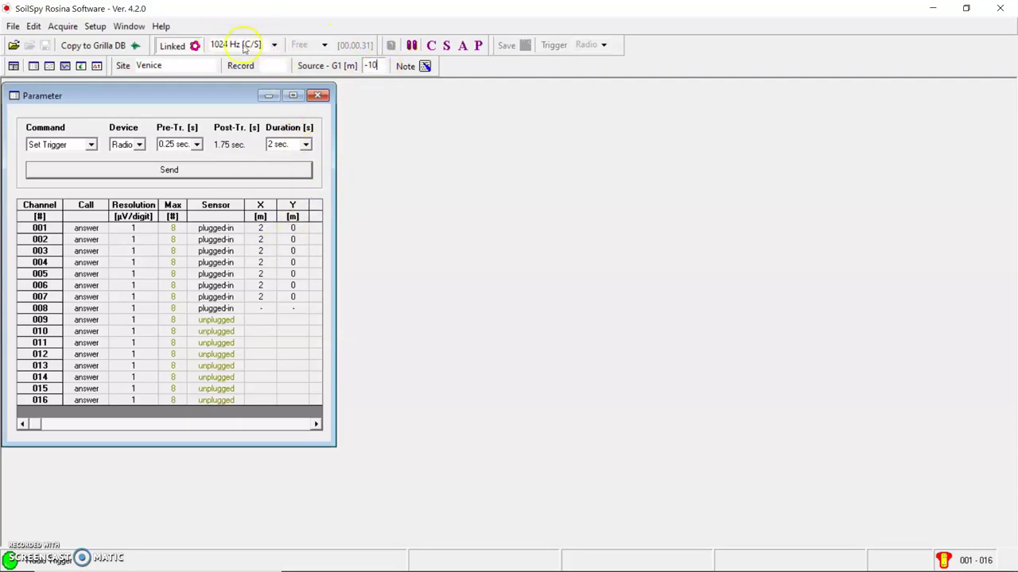
left_click(446, 48)
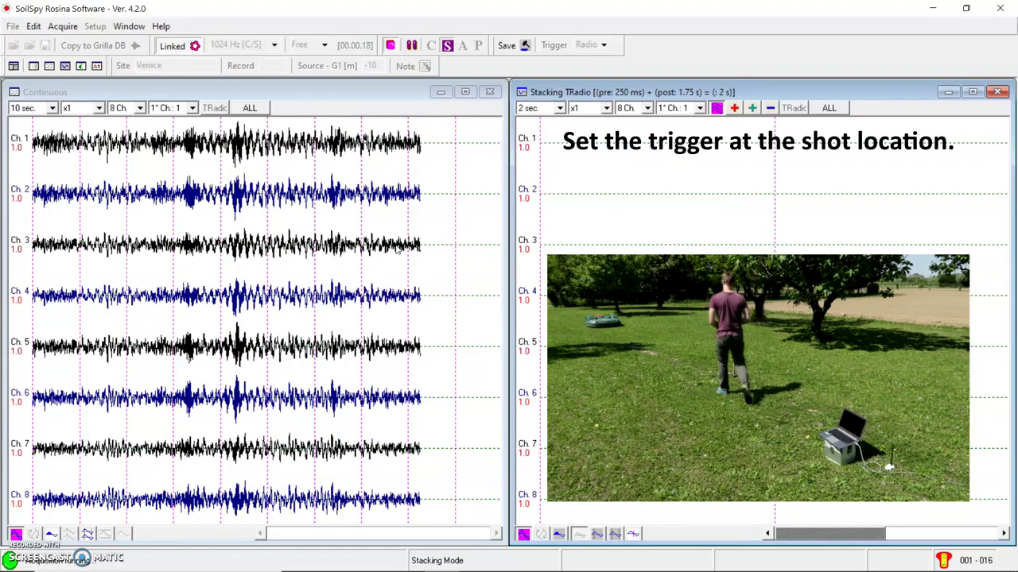
Begin saving the stacked shots.
left_click(514, 48)
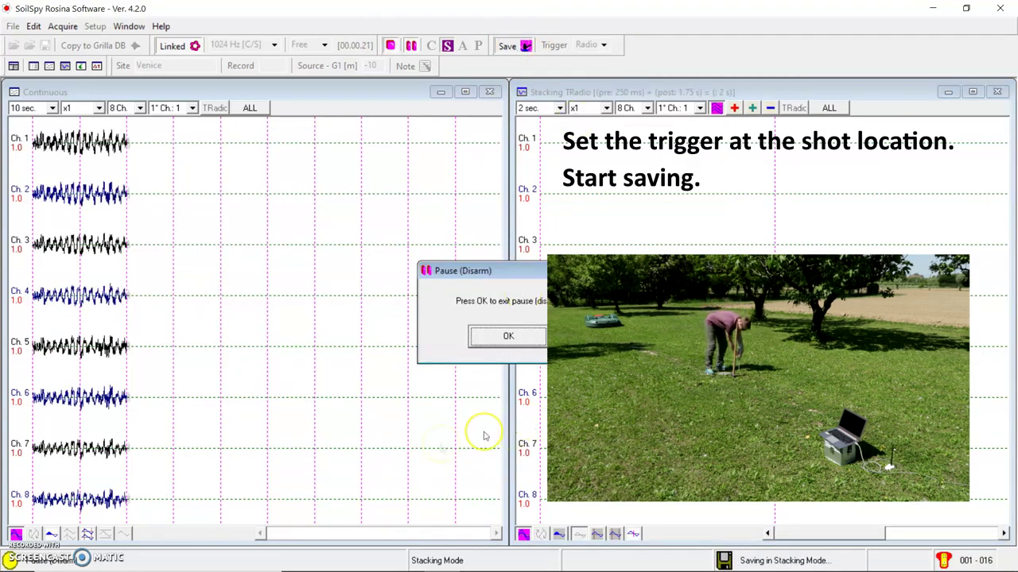
Record three radio-triggered hammer shots, stacking each one as a forward shot.
left_click(489, 346)
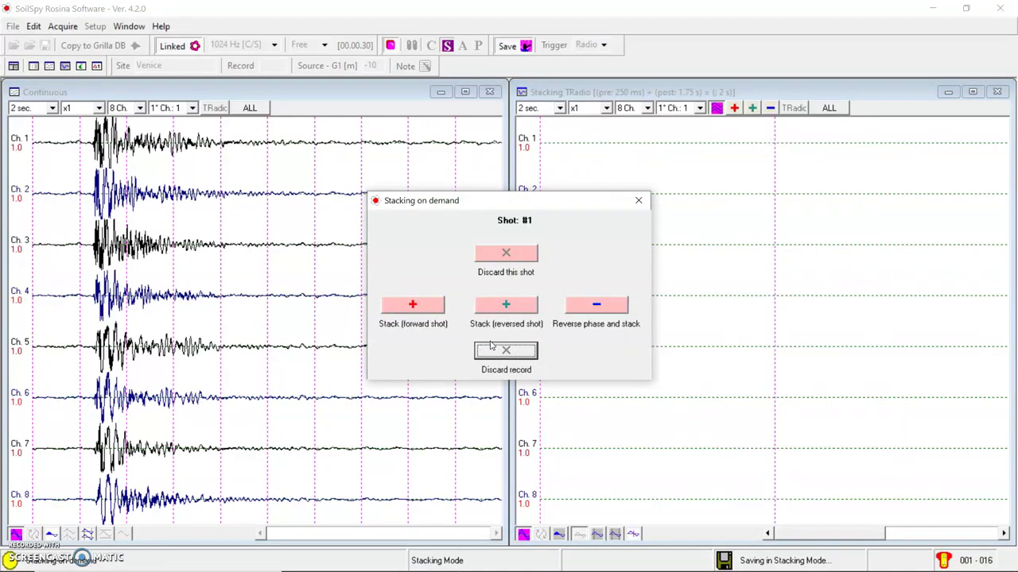
left_click(429, 311)
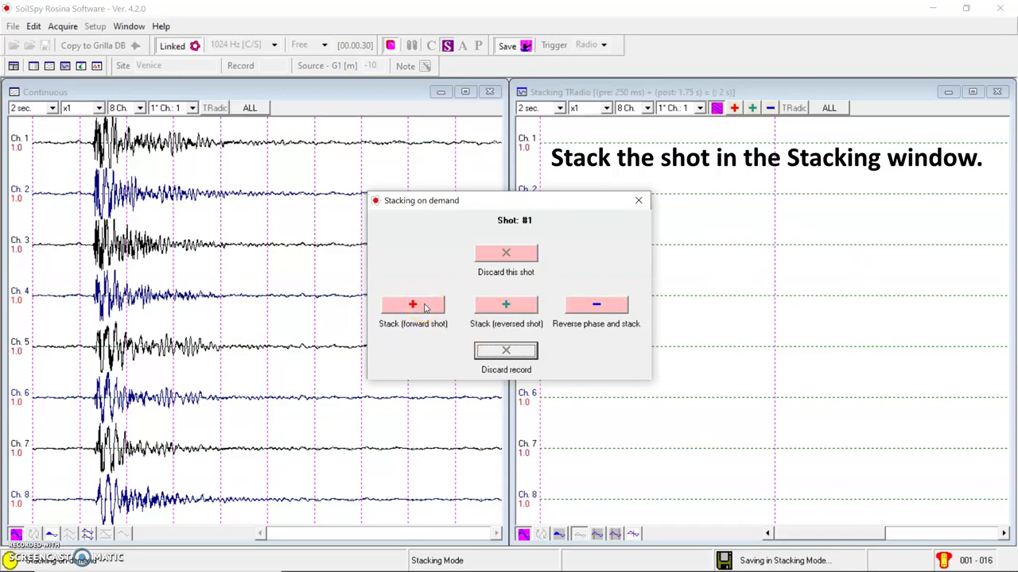
left_click(426, 307)
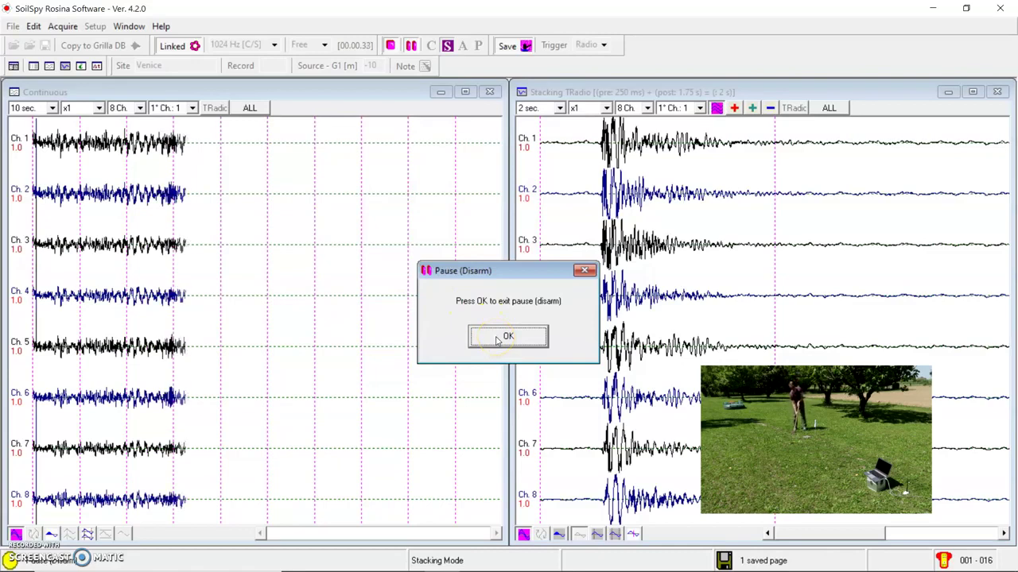
left_click(497, 337)
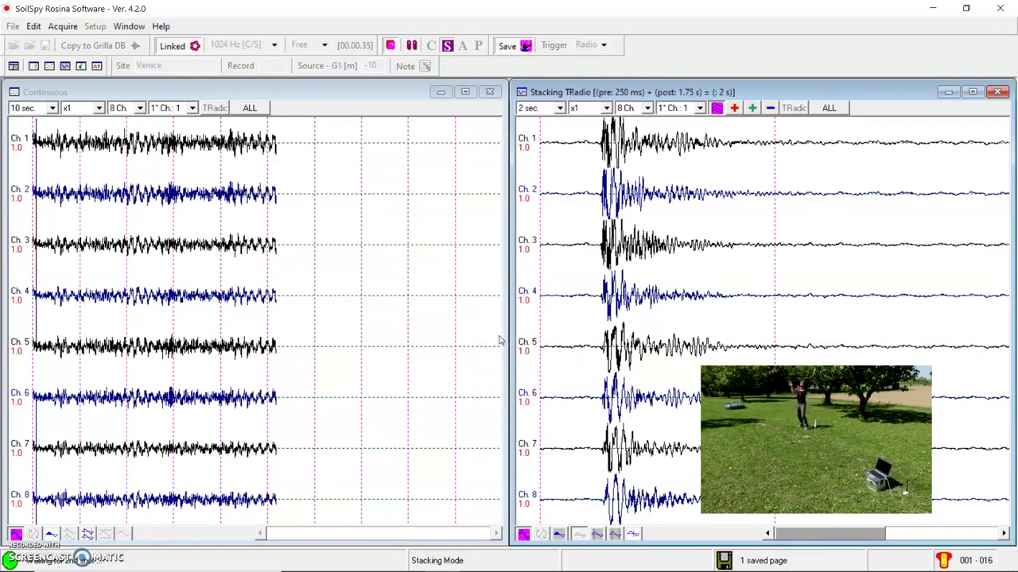
left_click(409, 318)
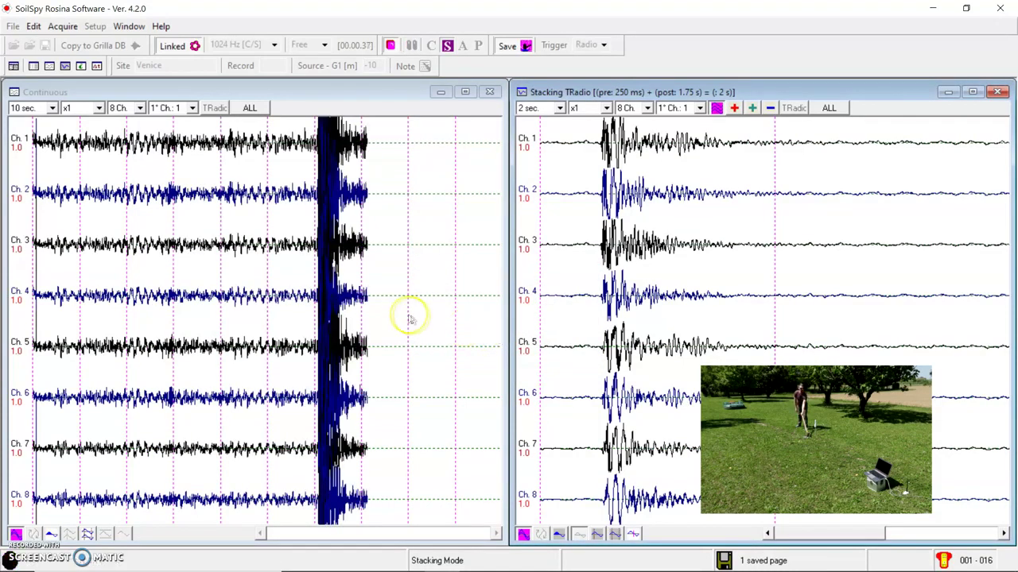
left_click(412, 307)
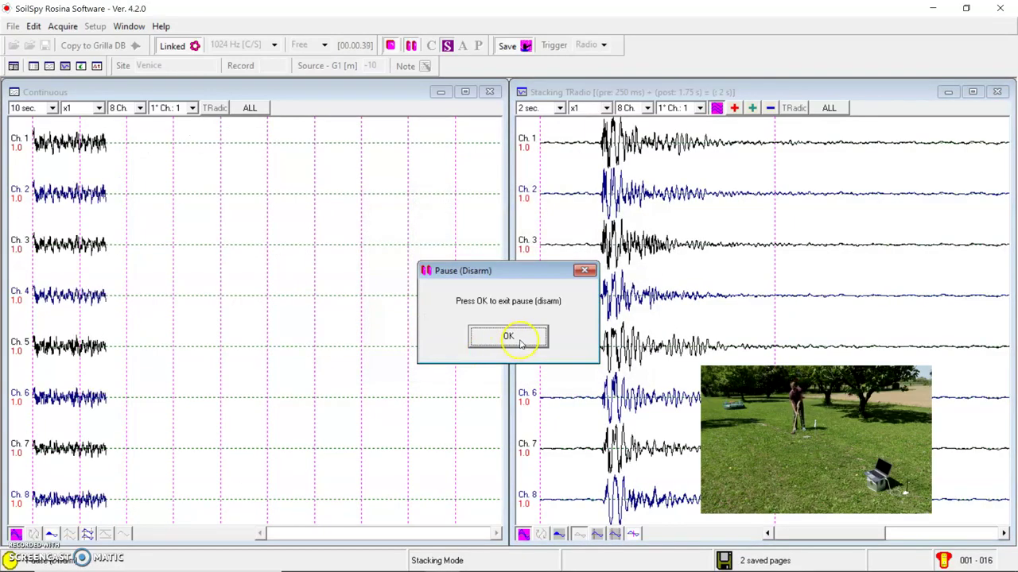
left_click(521, 340)
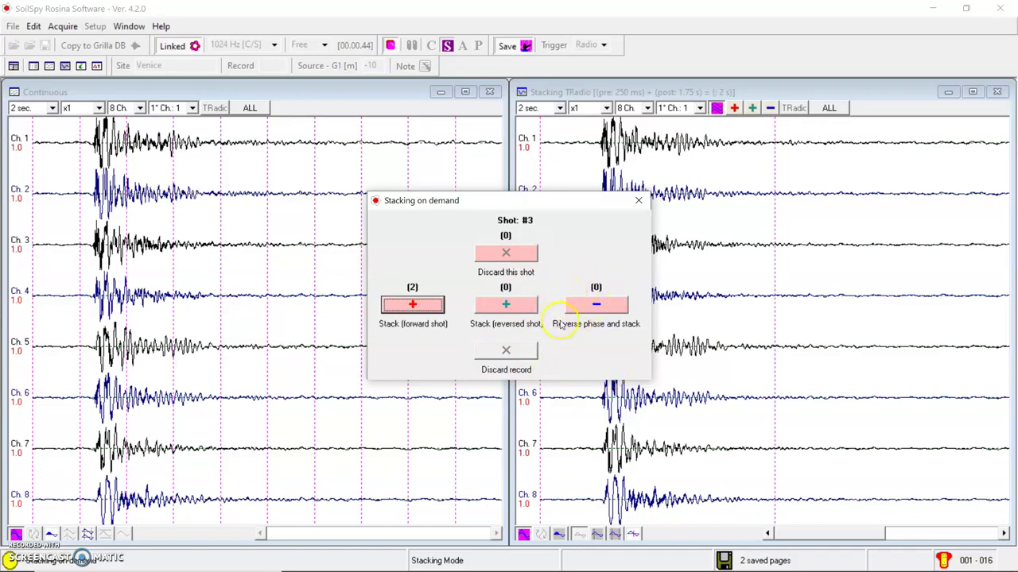
left_click(413, 305)
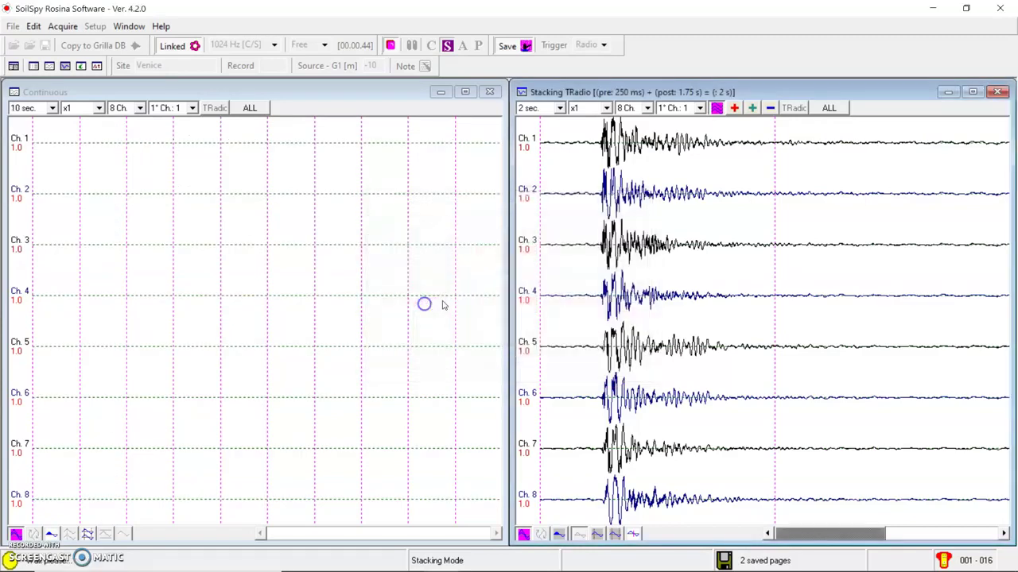
Stop acquisition and close the Continuous window to return to the Parameter table.
left_click(391, 46)
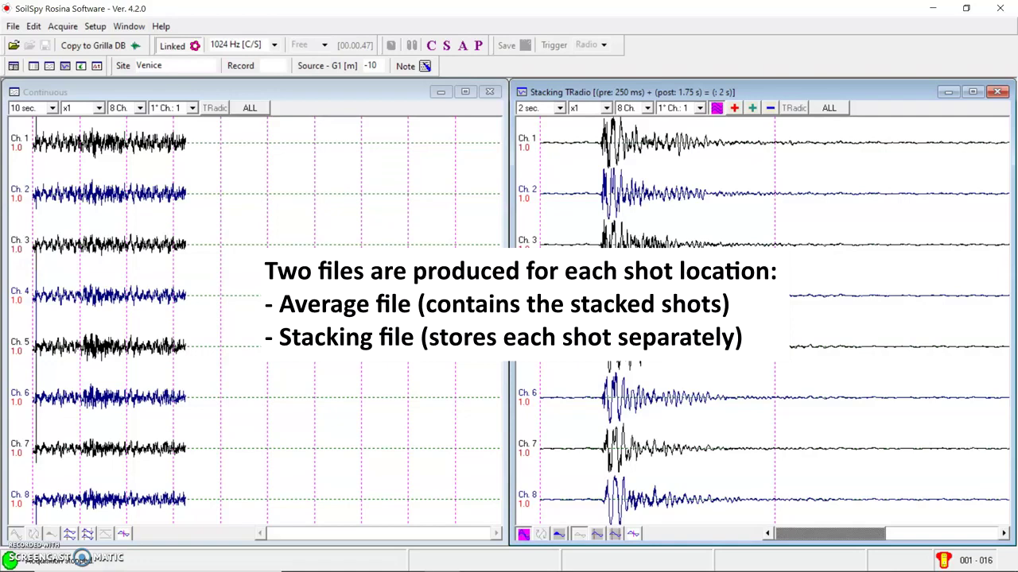
left_click(491, 91)
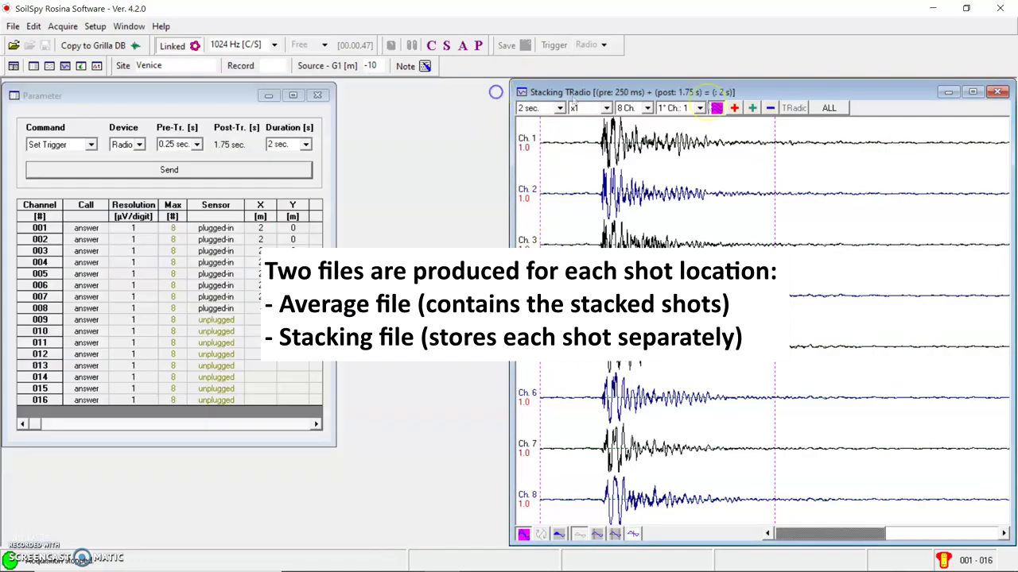
Close Stacking TRadio, send geophone 001 as the trigger device, and restart Stacking mode.
left_click(997, 91)
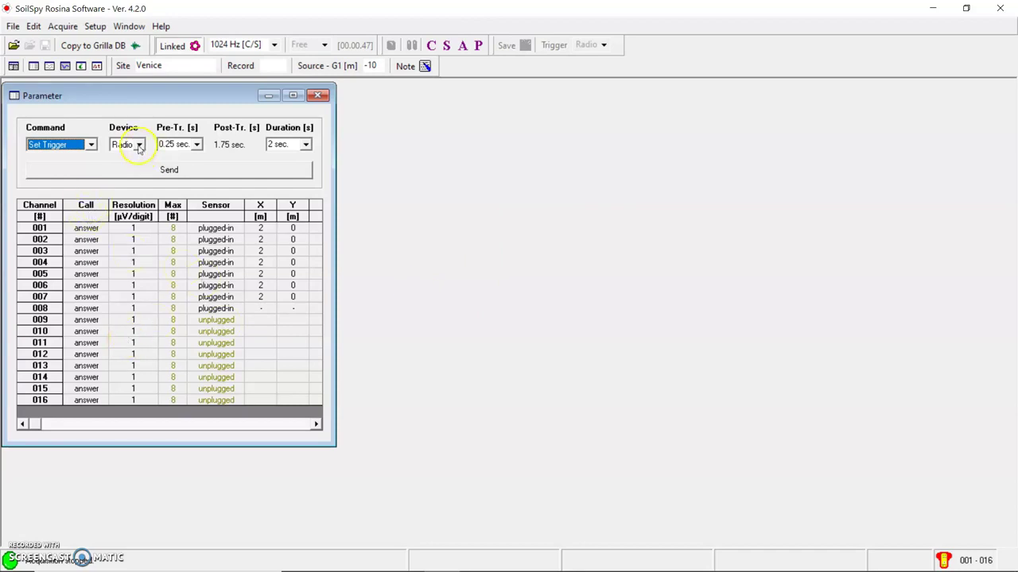
left_click(138, 145)
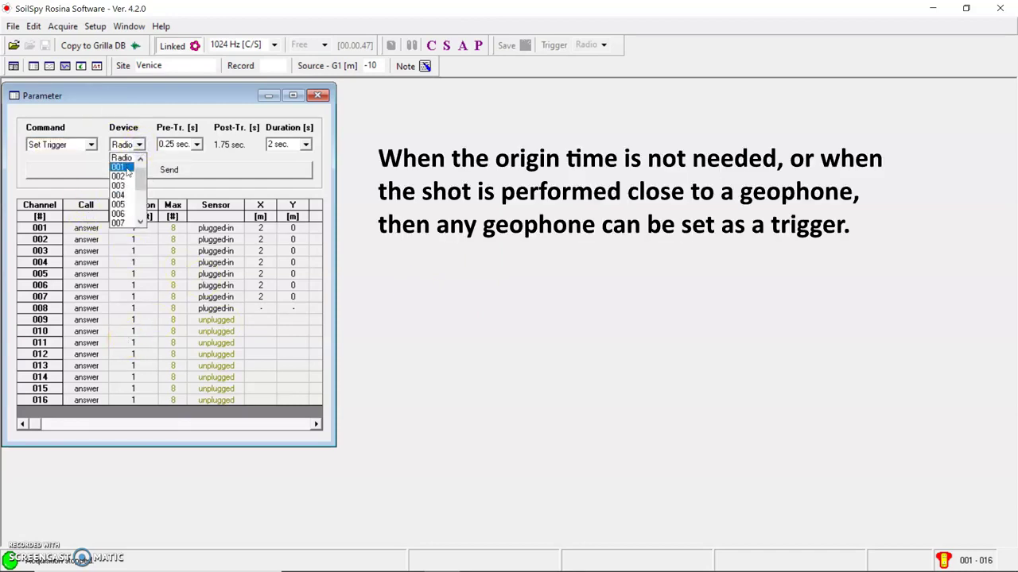
left_click(123, 167)
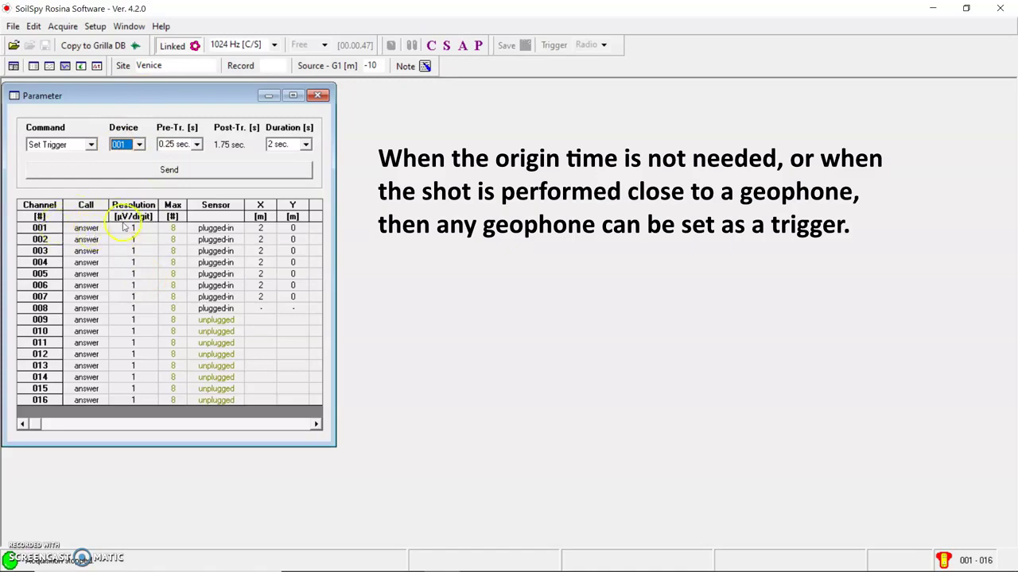
left_click(153, 171)
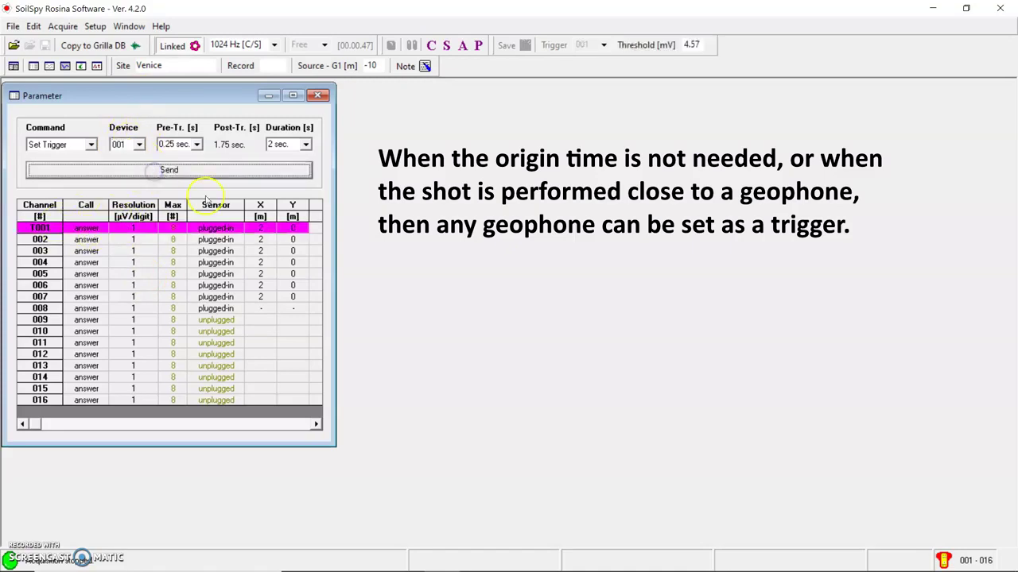
left_click(206, 187)
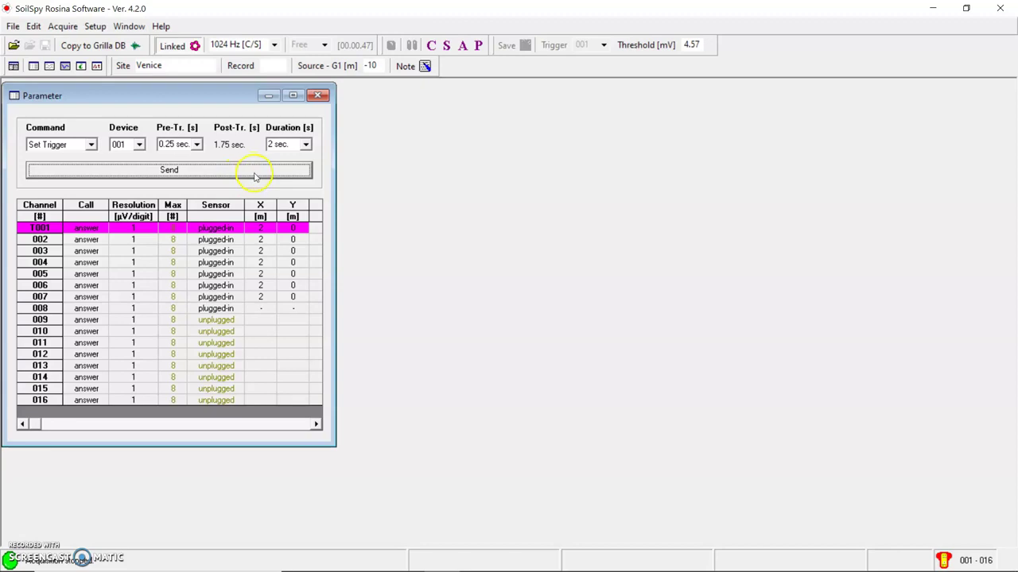
left_click(448, 47)
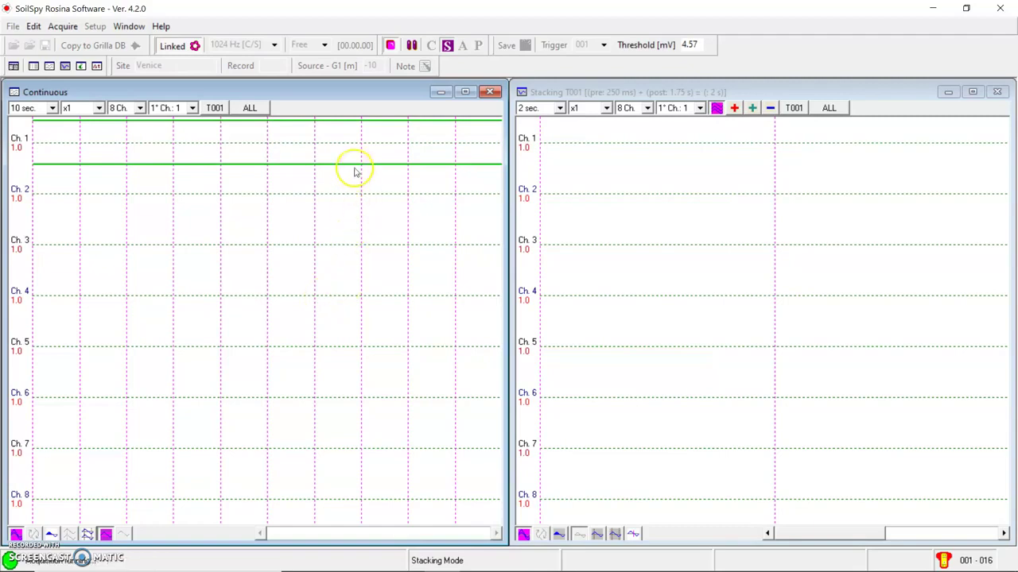
Adjust the Ch. 1 threshold to 4.72 mV, save and forward-stack two geophone shots, then stop.
left_click_drag(356, 162, 341, 165)
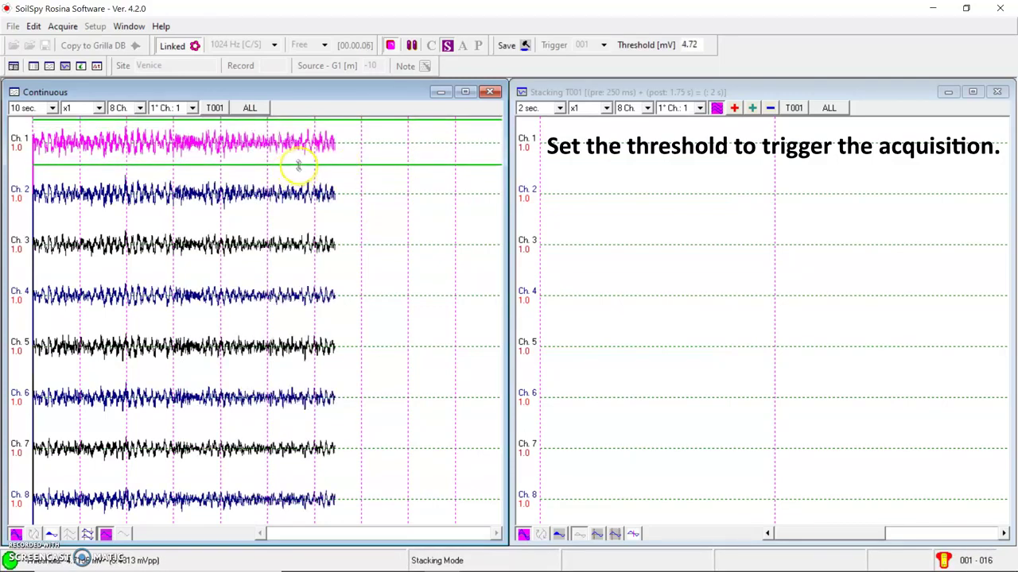
left_click(524, 44)
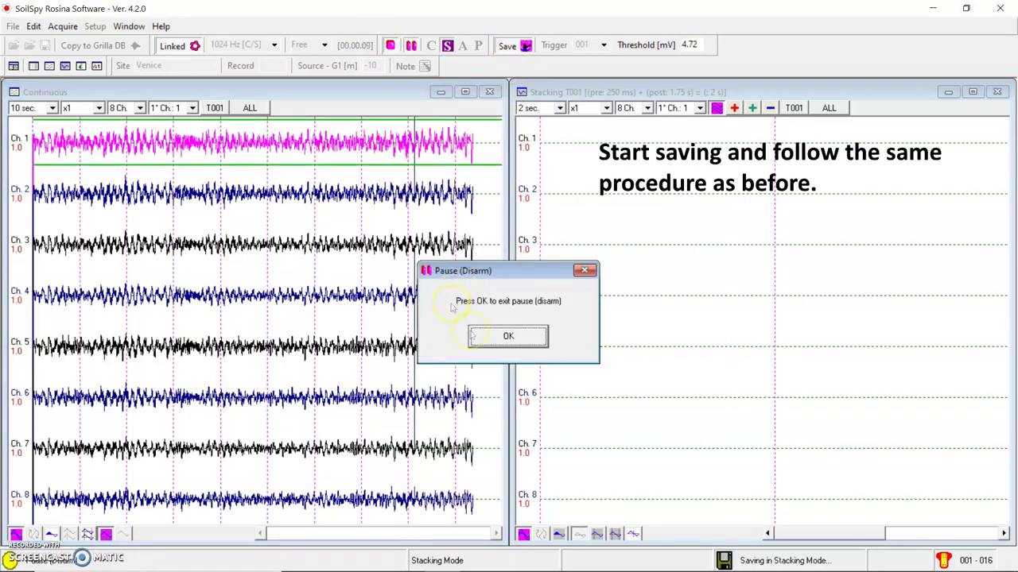
left_click(507, 337)
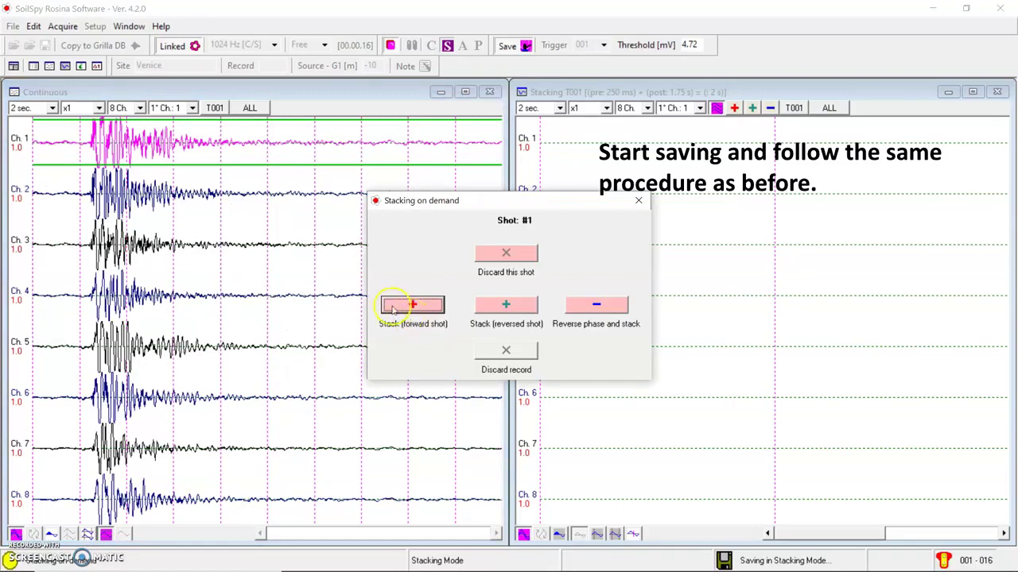
left_click(397, 310)
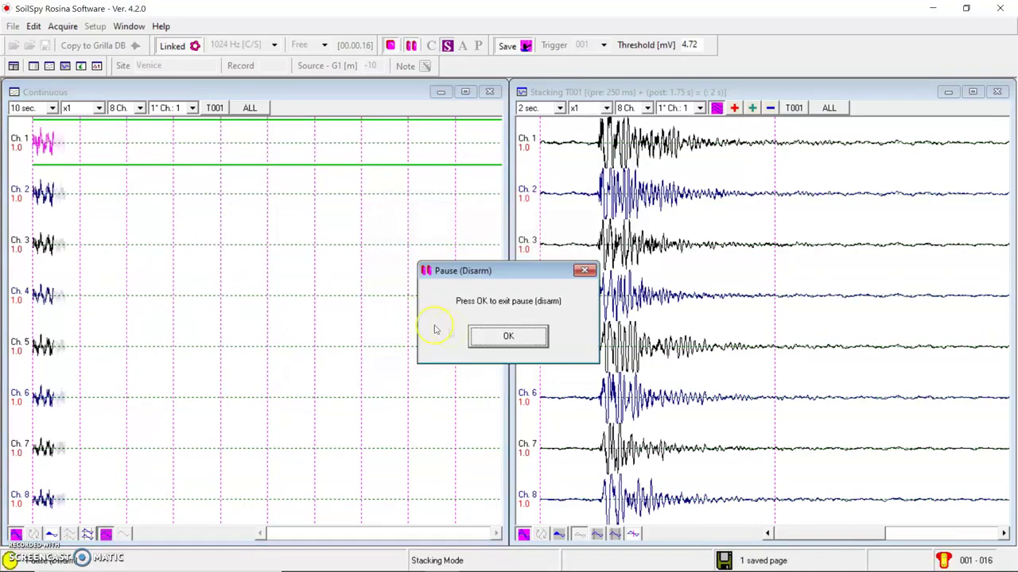
left_click(477, 340)
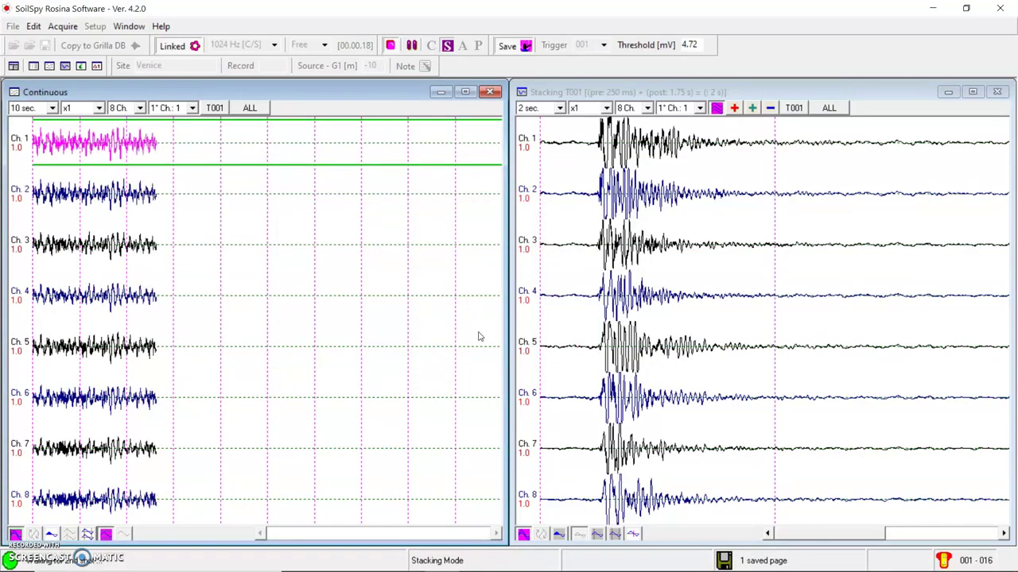
left_click(426, 313)
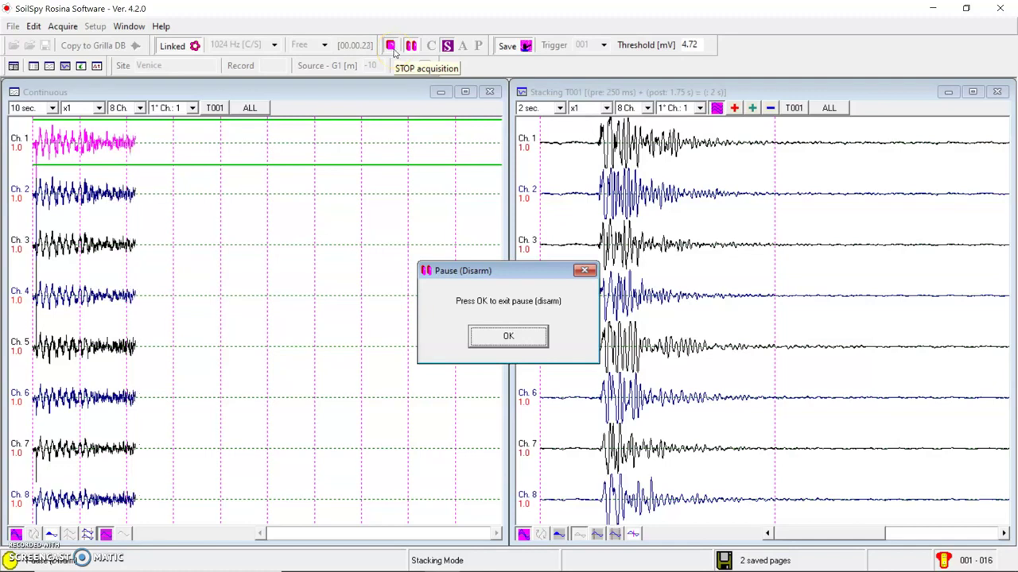
left_click(393, 51)
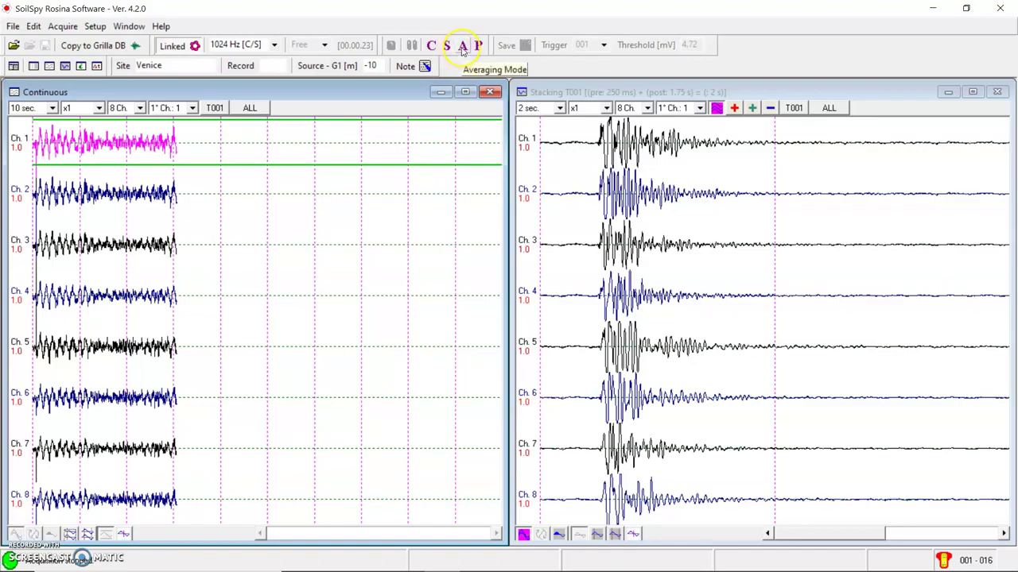
Review the Stacking T001 record in Averaging Mode, then switch it to Picking Mode.
left_click(462, 48)
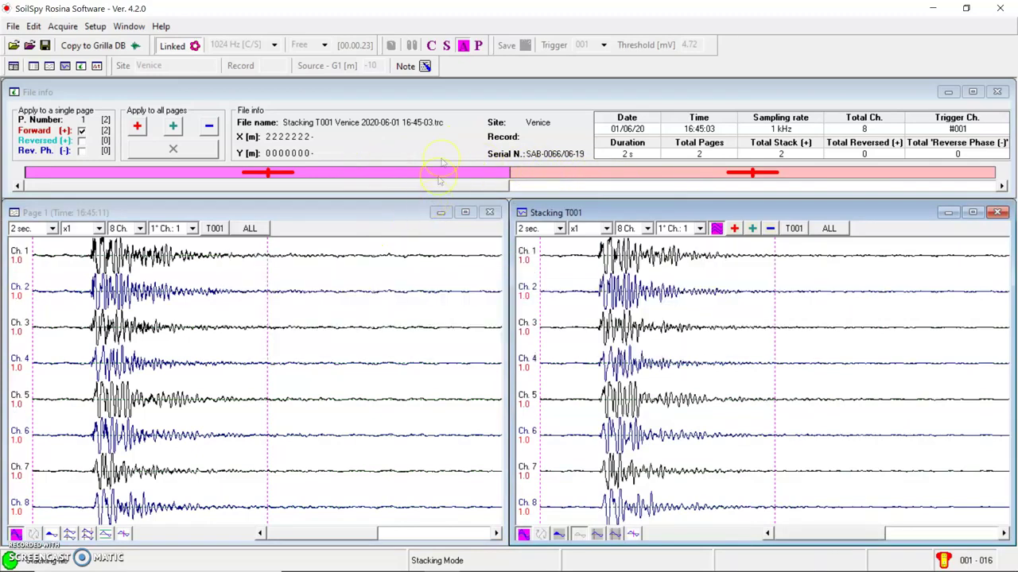
left_click(480, 47)
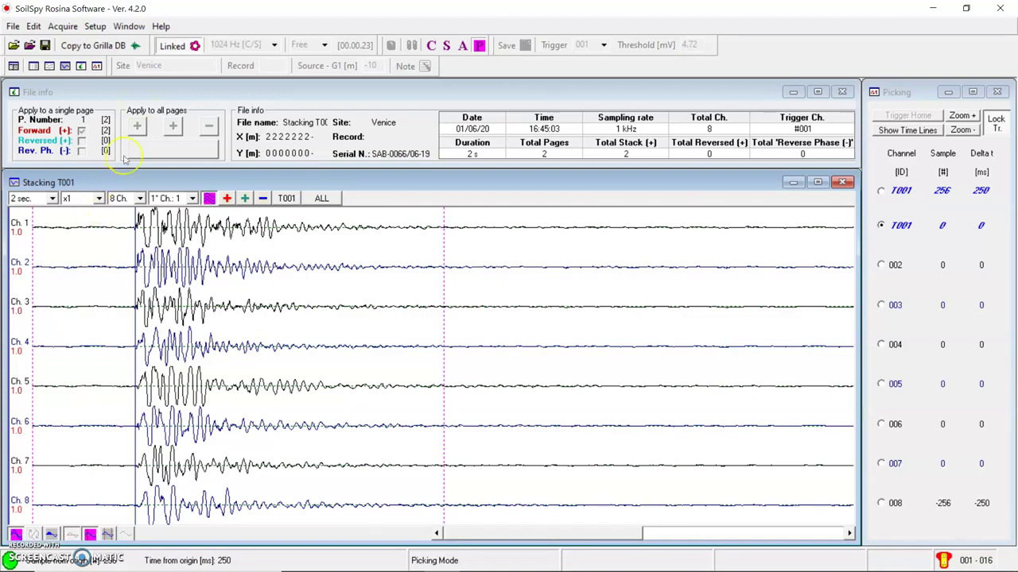
Open the Help menu while the Stacking T001 record is shown in Picking Mode.
left_click(160, 26)
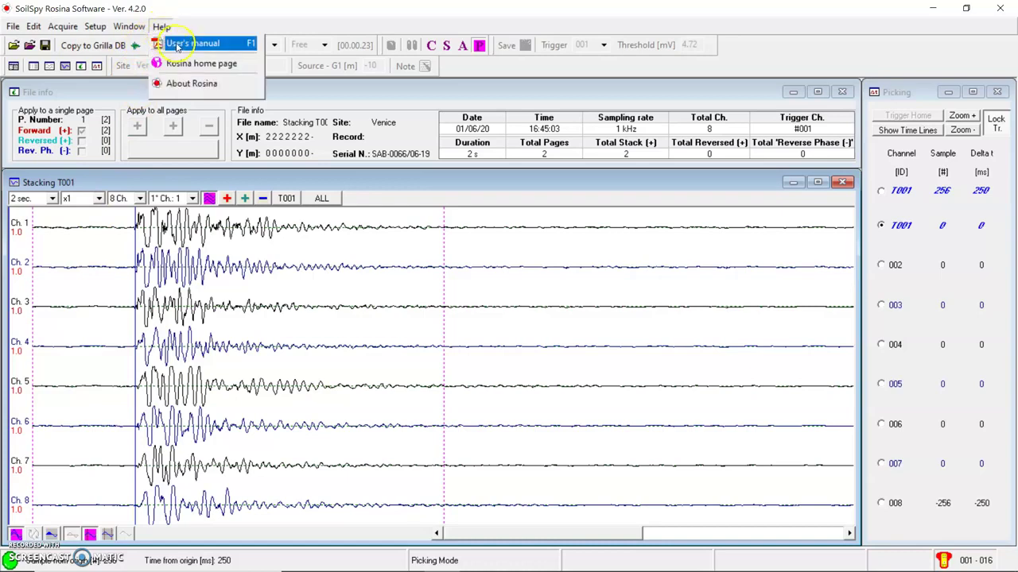